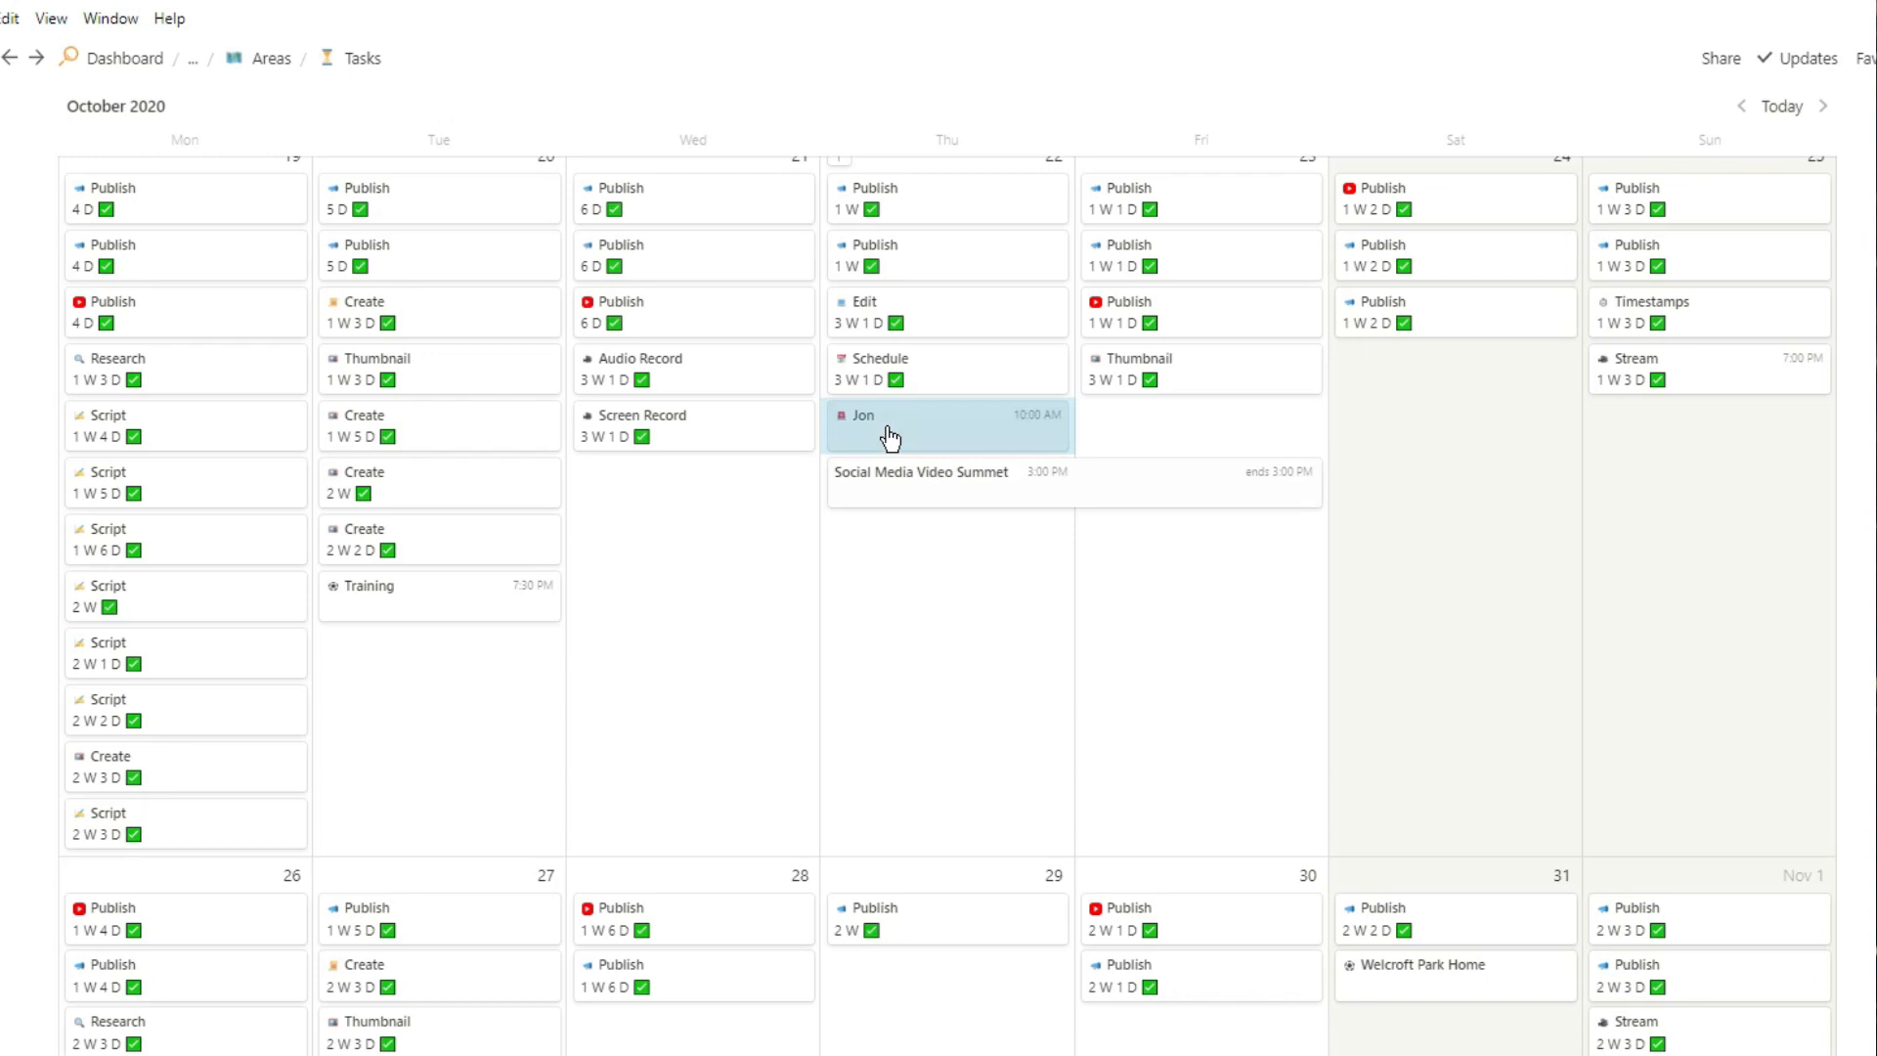
# Move the Jon card from Thursday 22 to Wednesday 21 in the October 2020 calendar
pyautogui.moveTo(774, 488); pyautogui.dragTo(684, 522)
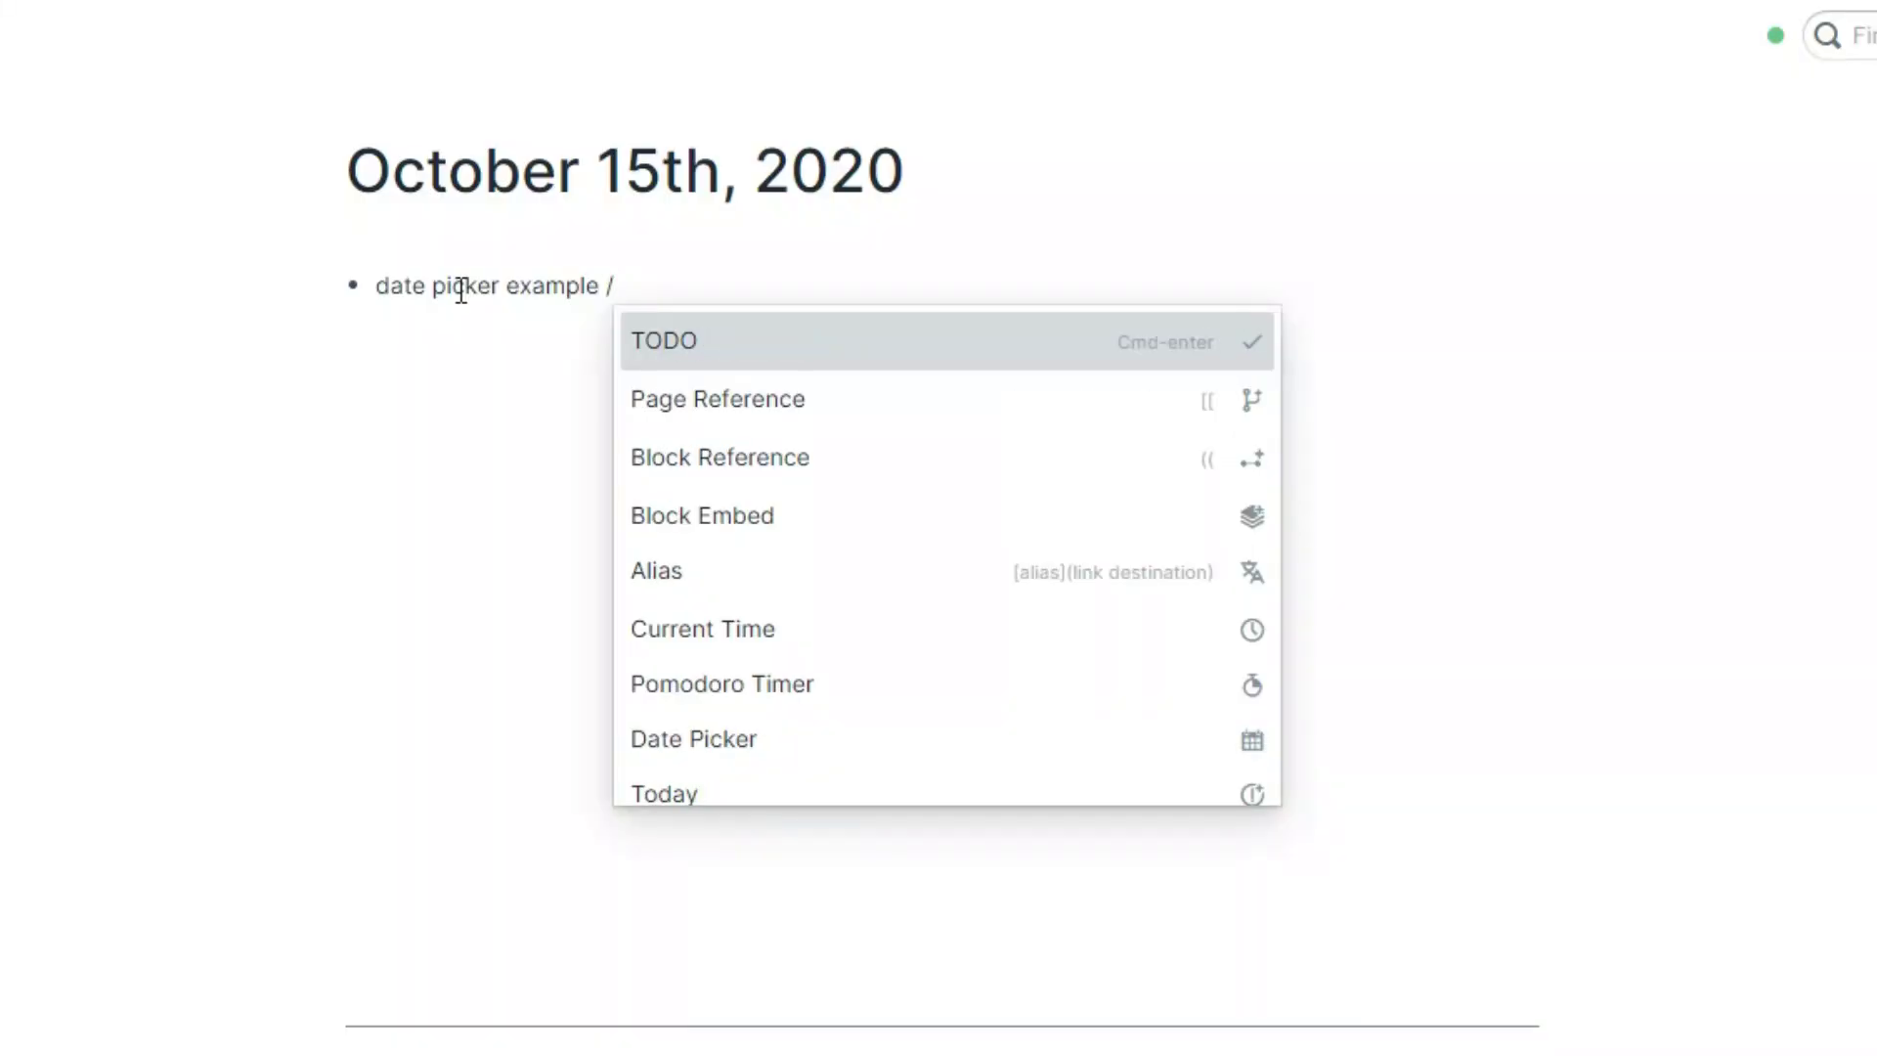
pyautogui.write('da')
# Insert an October 15th, 2020 date link via Date Picker and reveal the raw [[date]] text
pyautogui.press('Return')
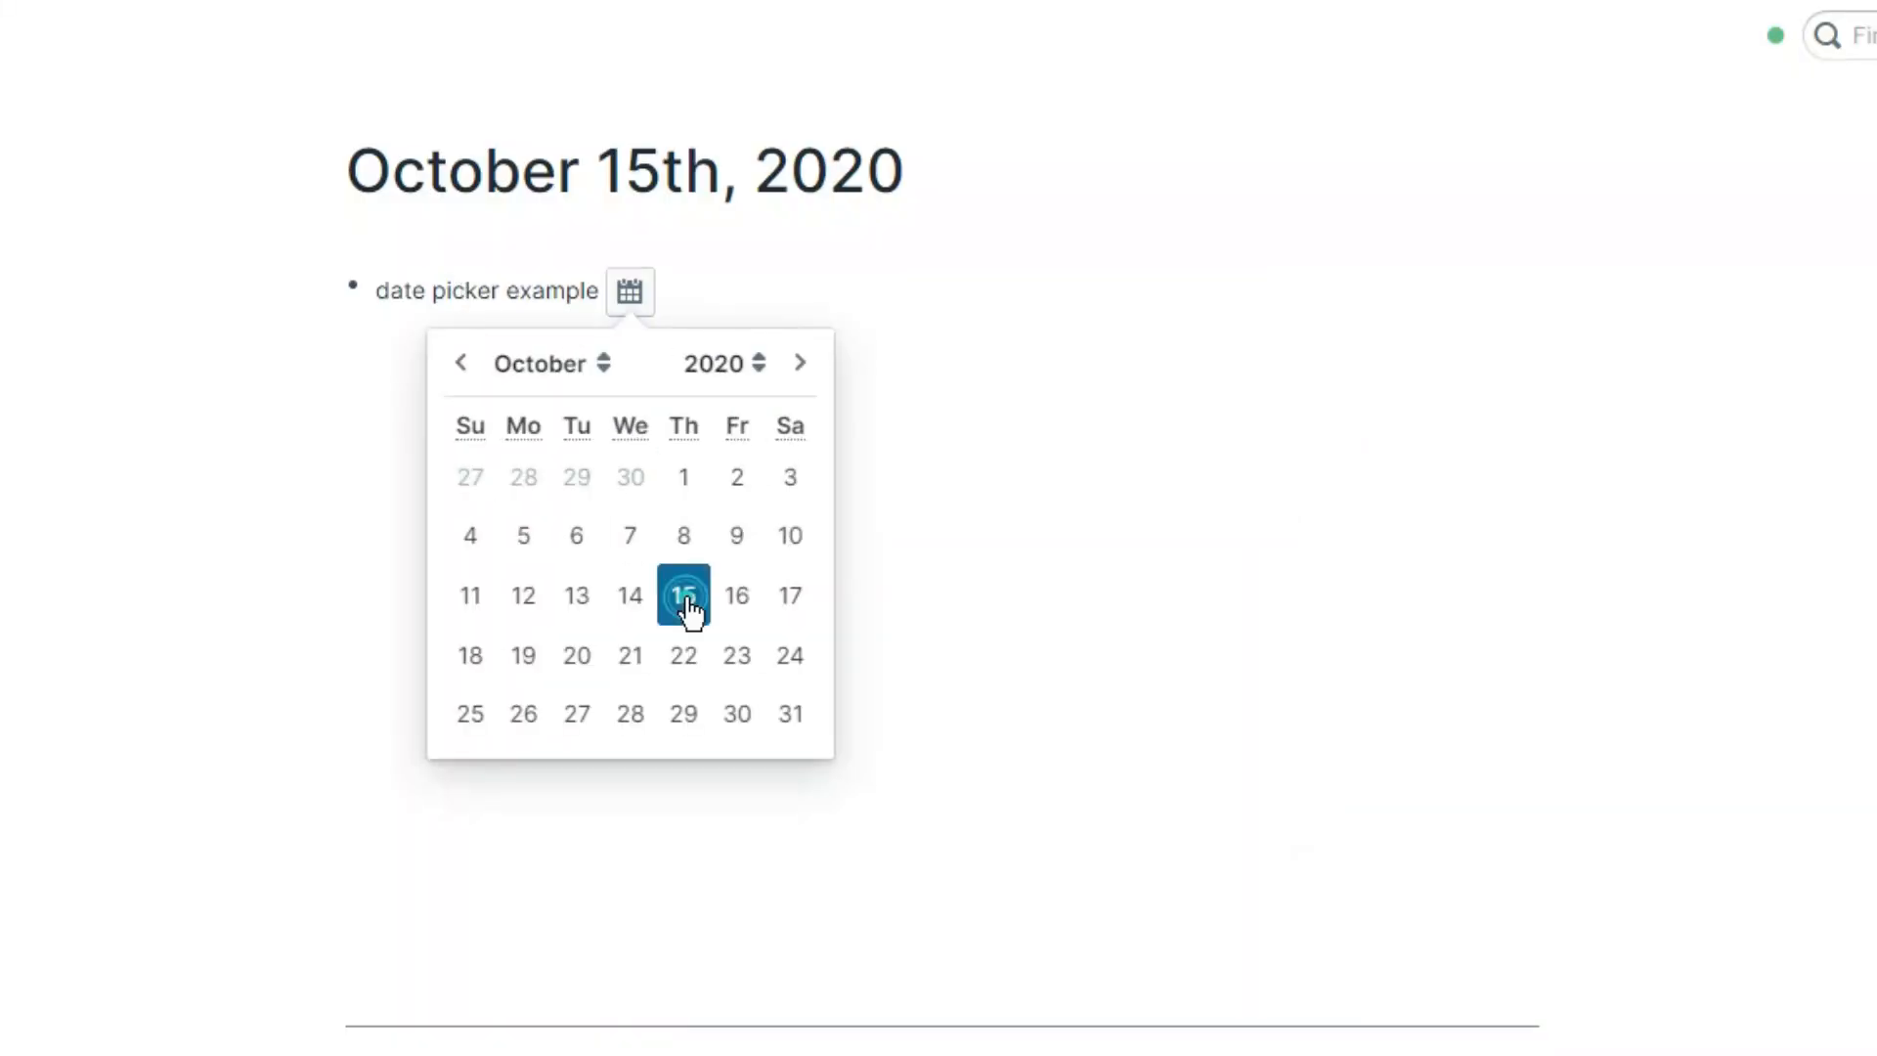
pyautogui.click(683, 594)
pyautogui.click(860, 300)
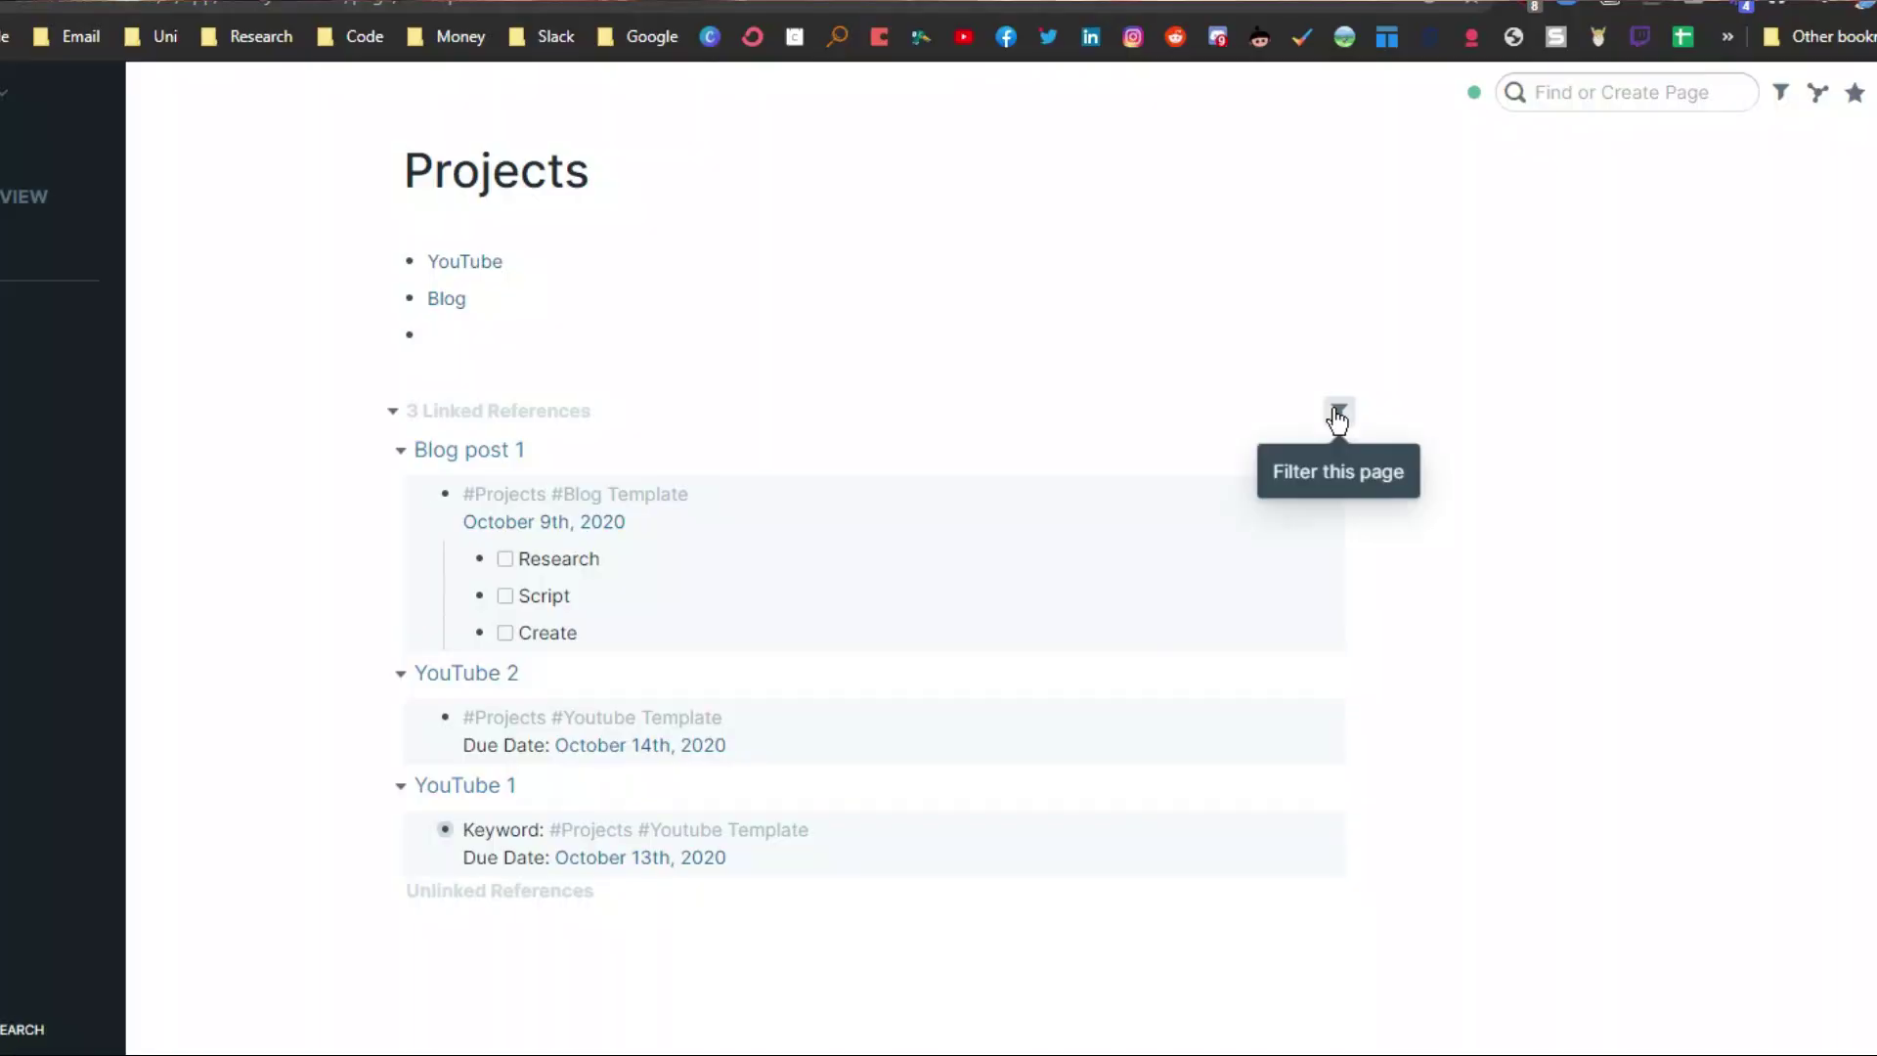
pyautogui.click(1339, 415)
pyautogui.click(955, 391)
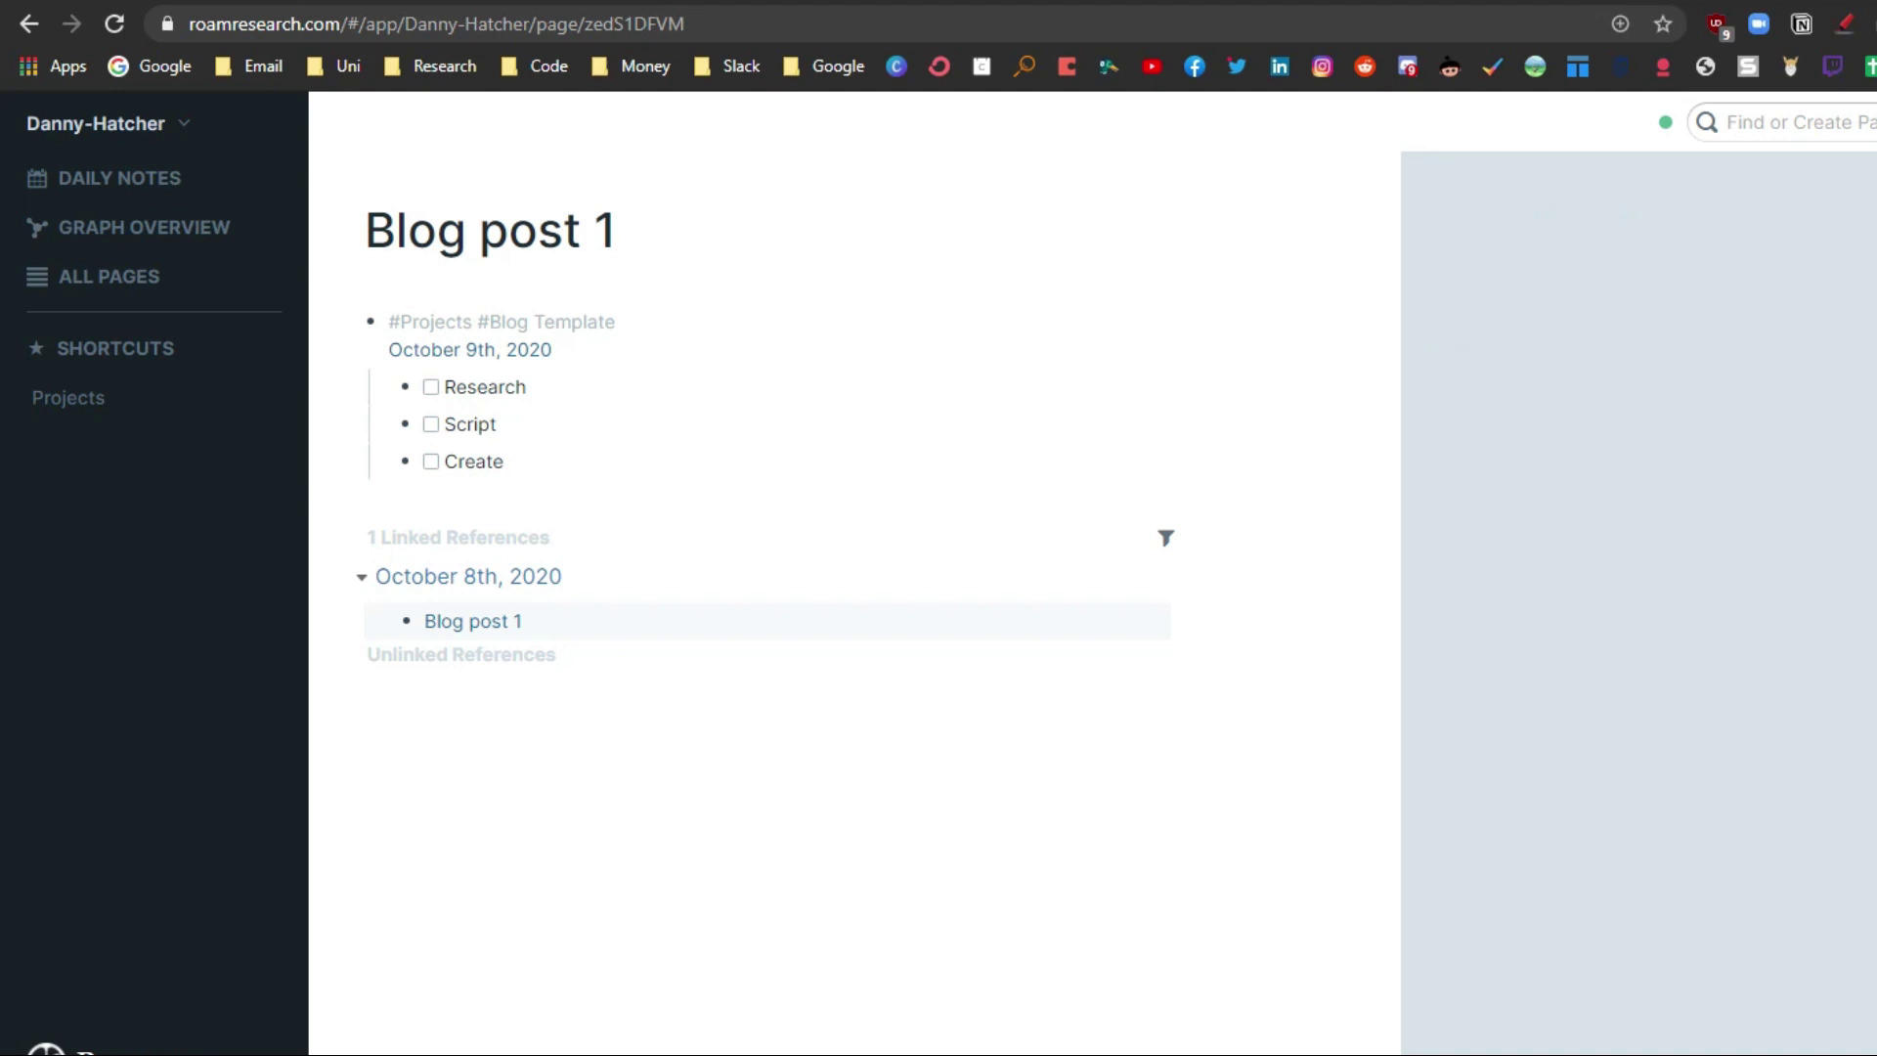
pyautogui.hotkey('ctrl', 'shift', '\\')
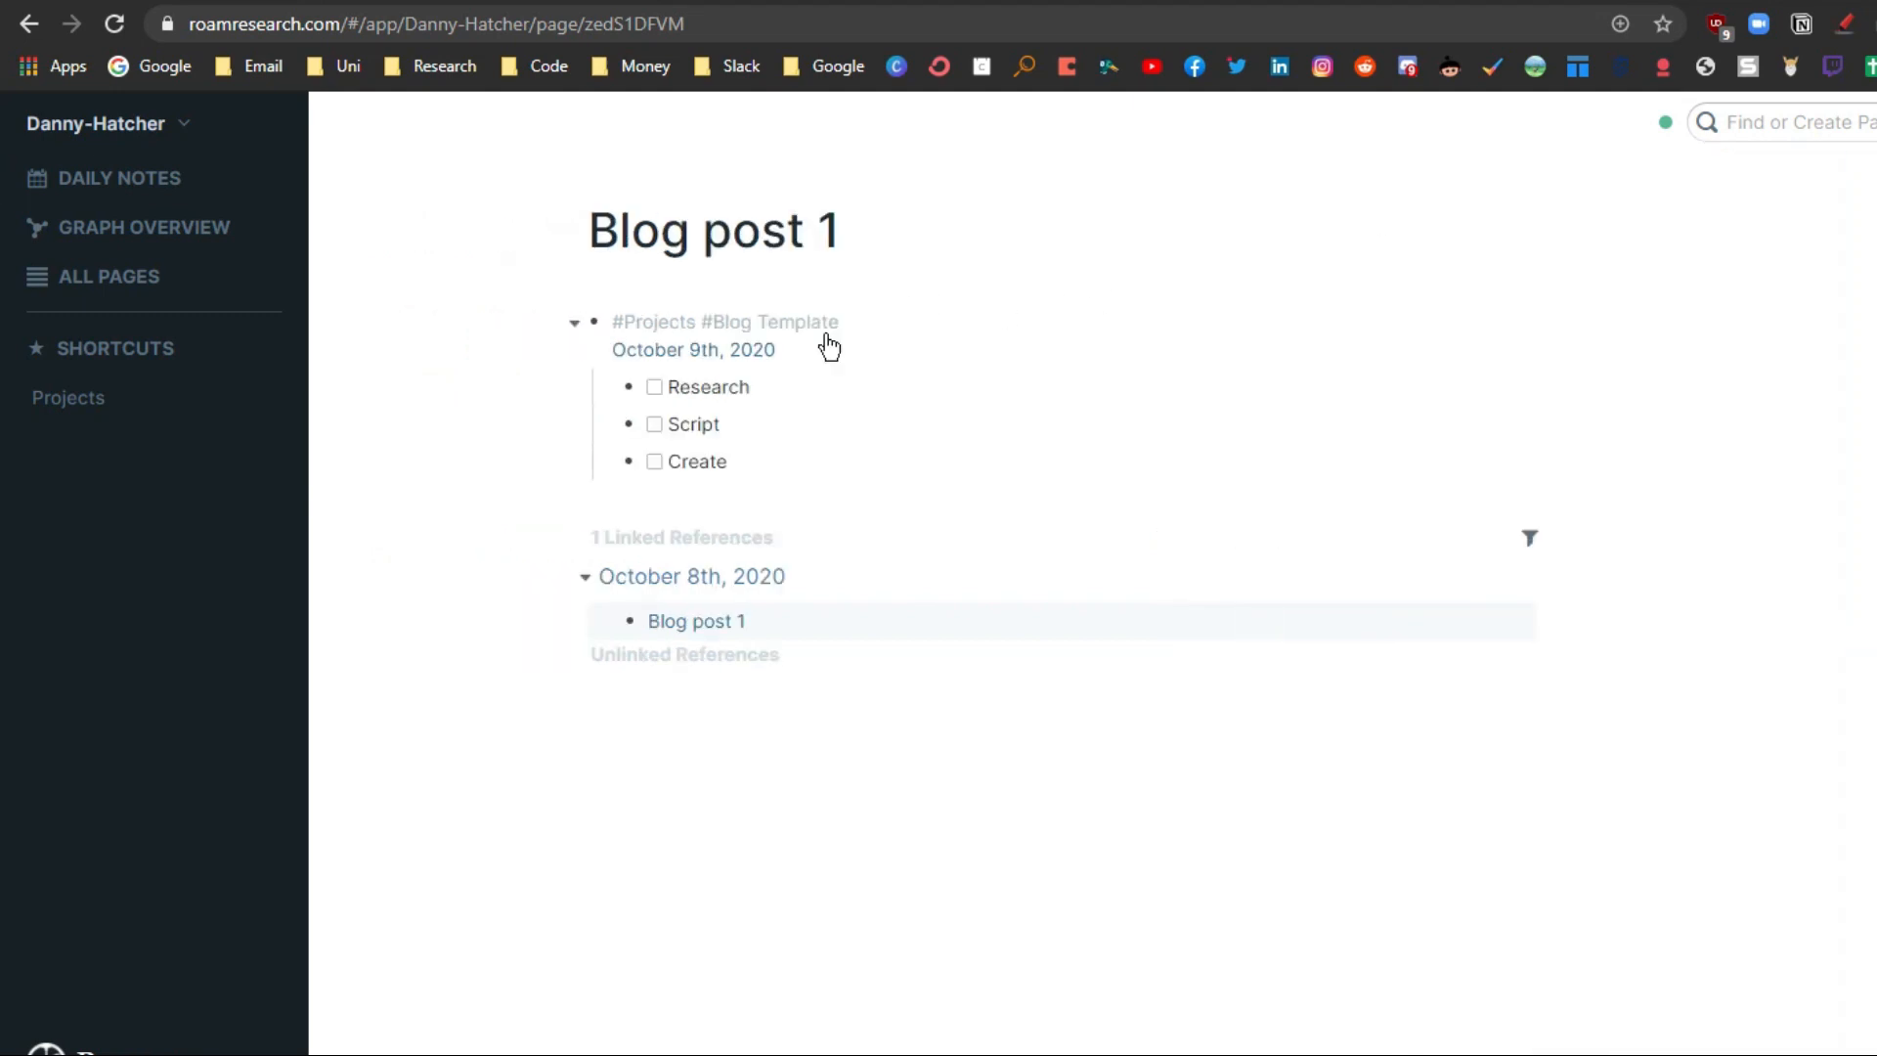
pyautogui.keyDown('shift'); pyautogui.click(749, 353); pyautogui.keyUp('shift')
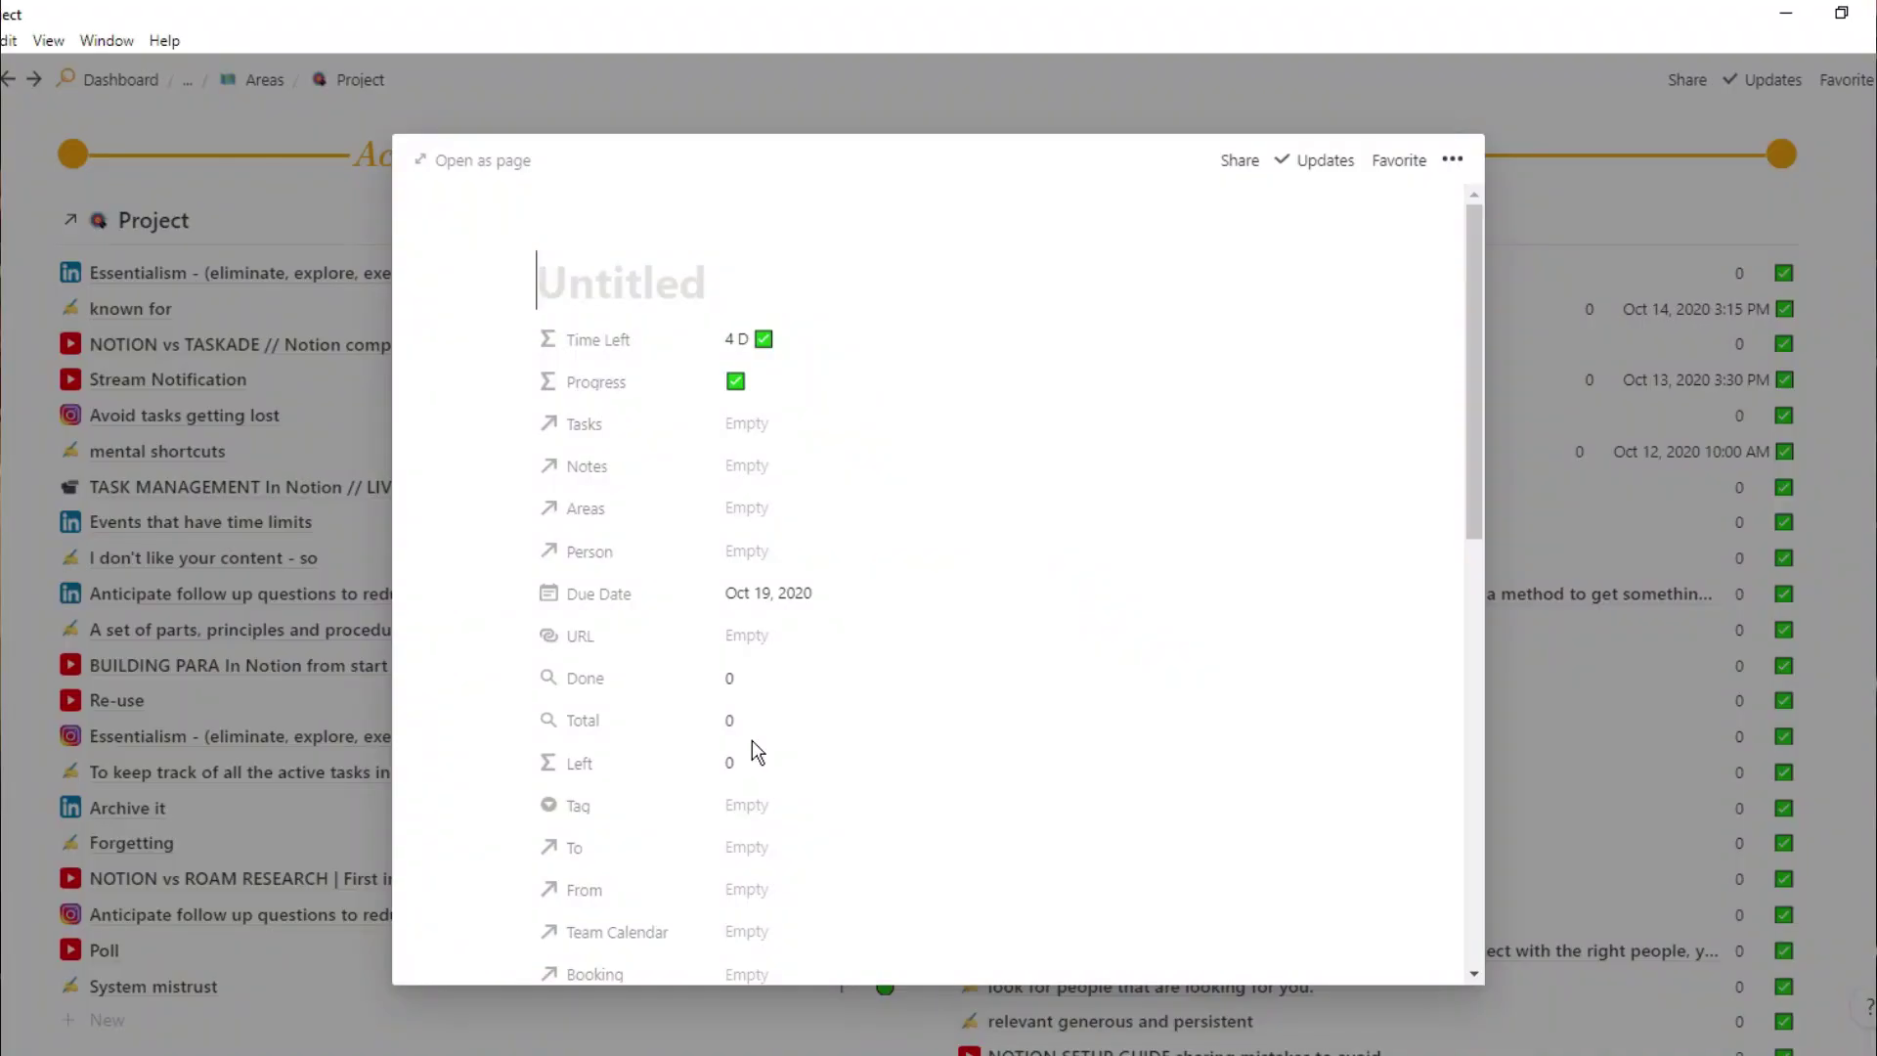
pyautogui.scroll(-5, 752, 741)
pyautogui.scroll(-4, 753, 741)
# Apply the video project template to the new page and link it to the YouTube area
pyautogui.click(679, 637)
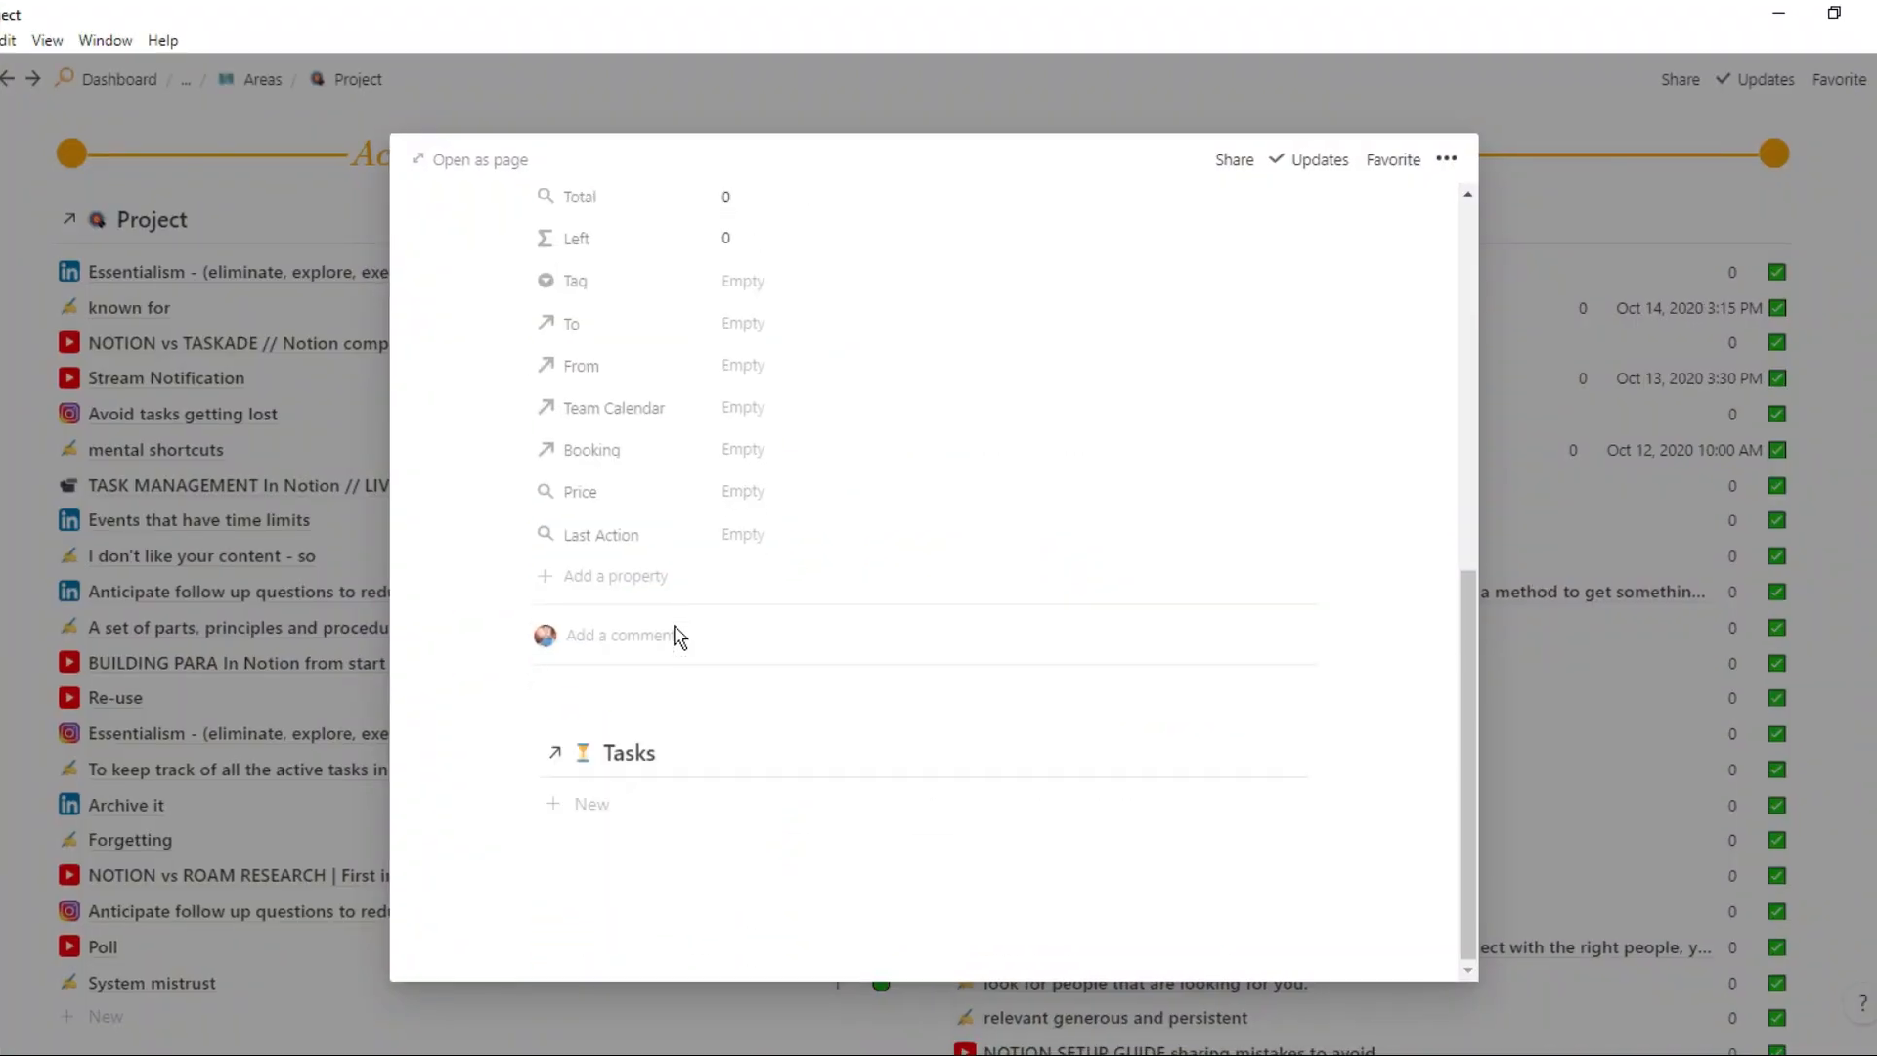
pyautogui.moveTo(696, 458); pyautogui.dragTo(1256, 440)
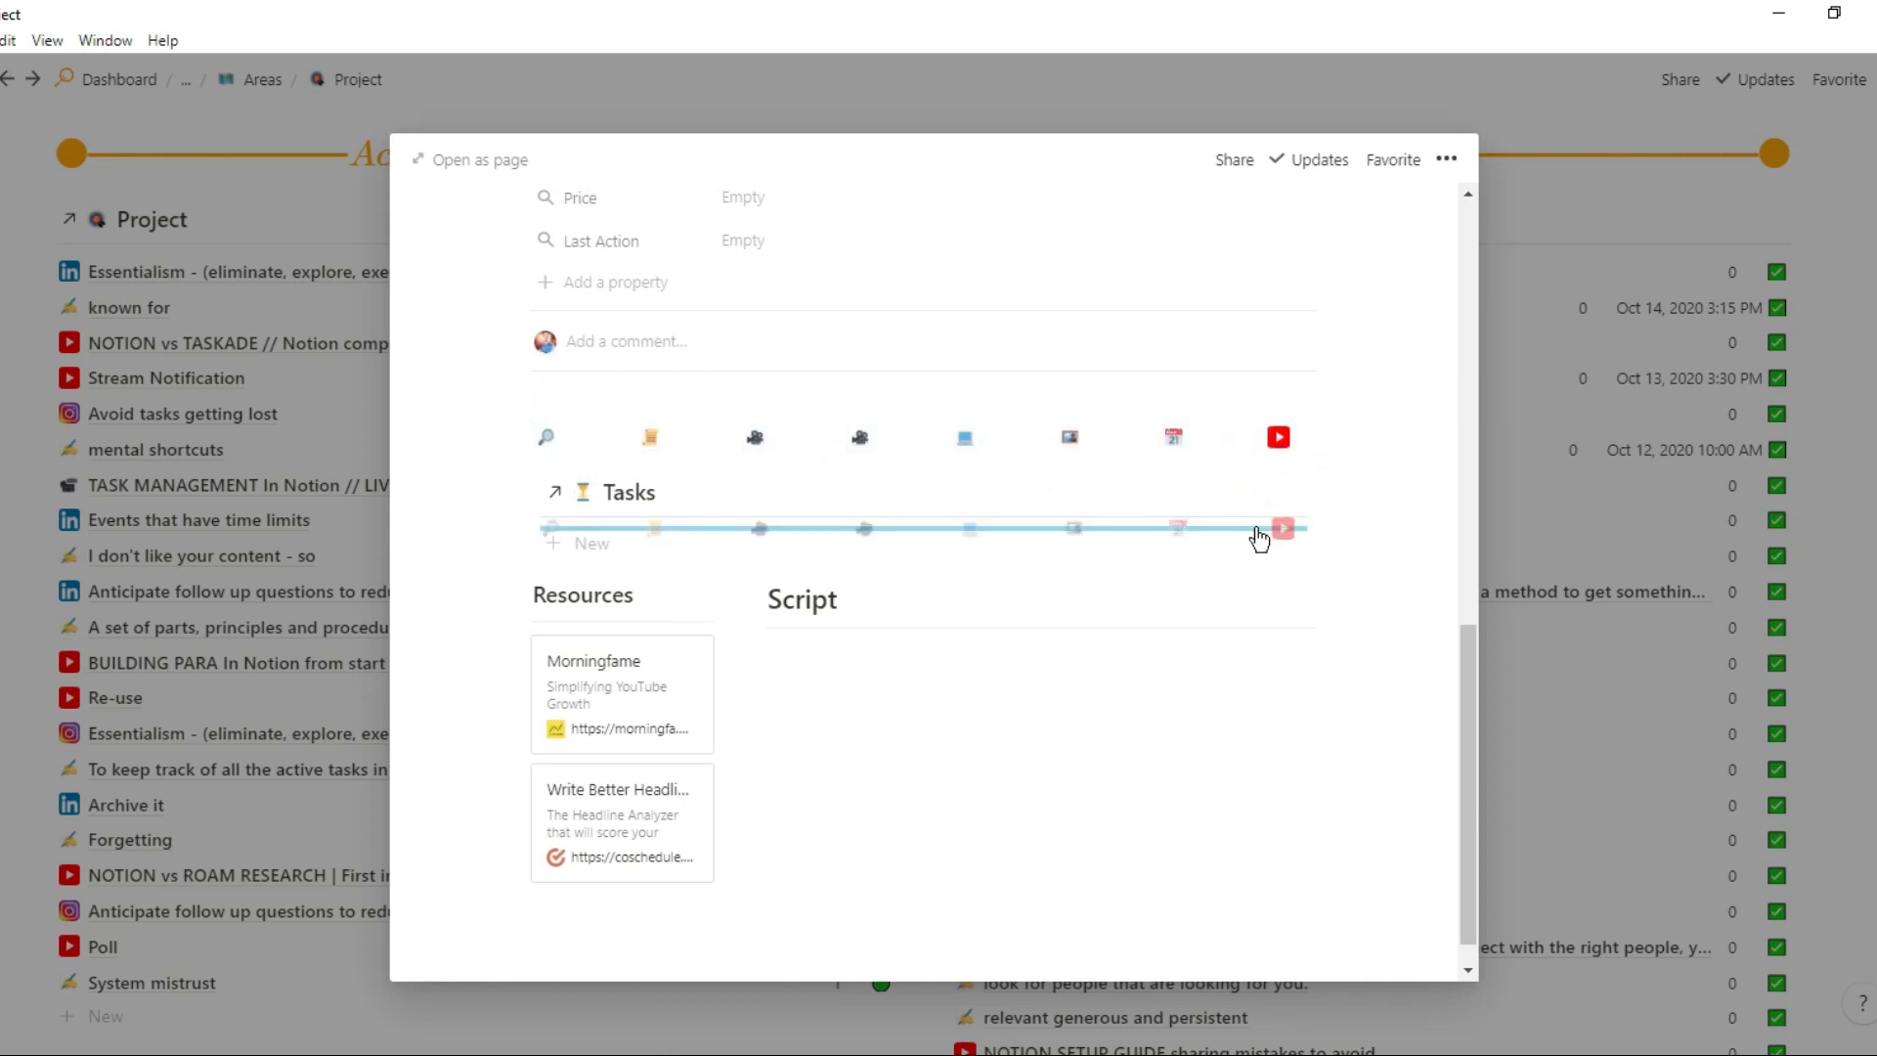
pyautogui.scroll(8, 1258, 539)
pyautogui.click(823, 287)
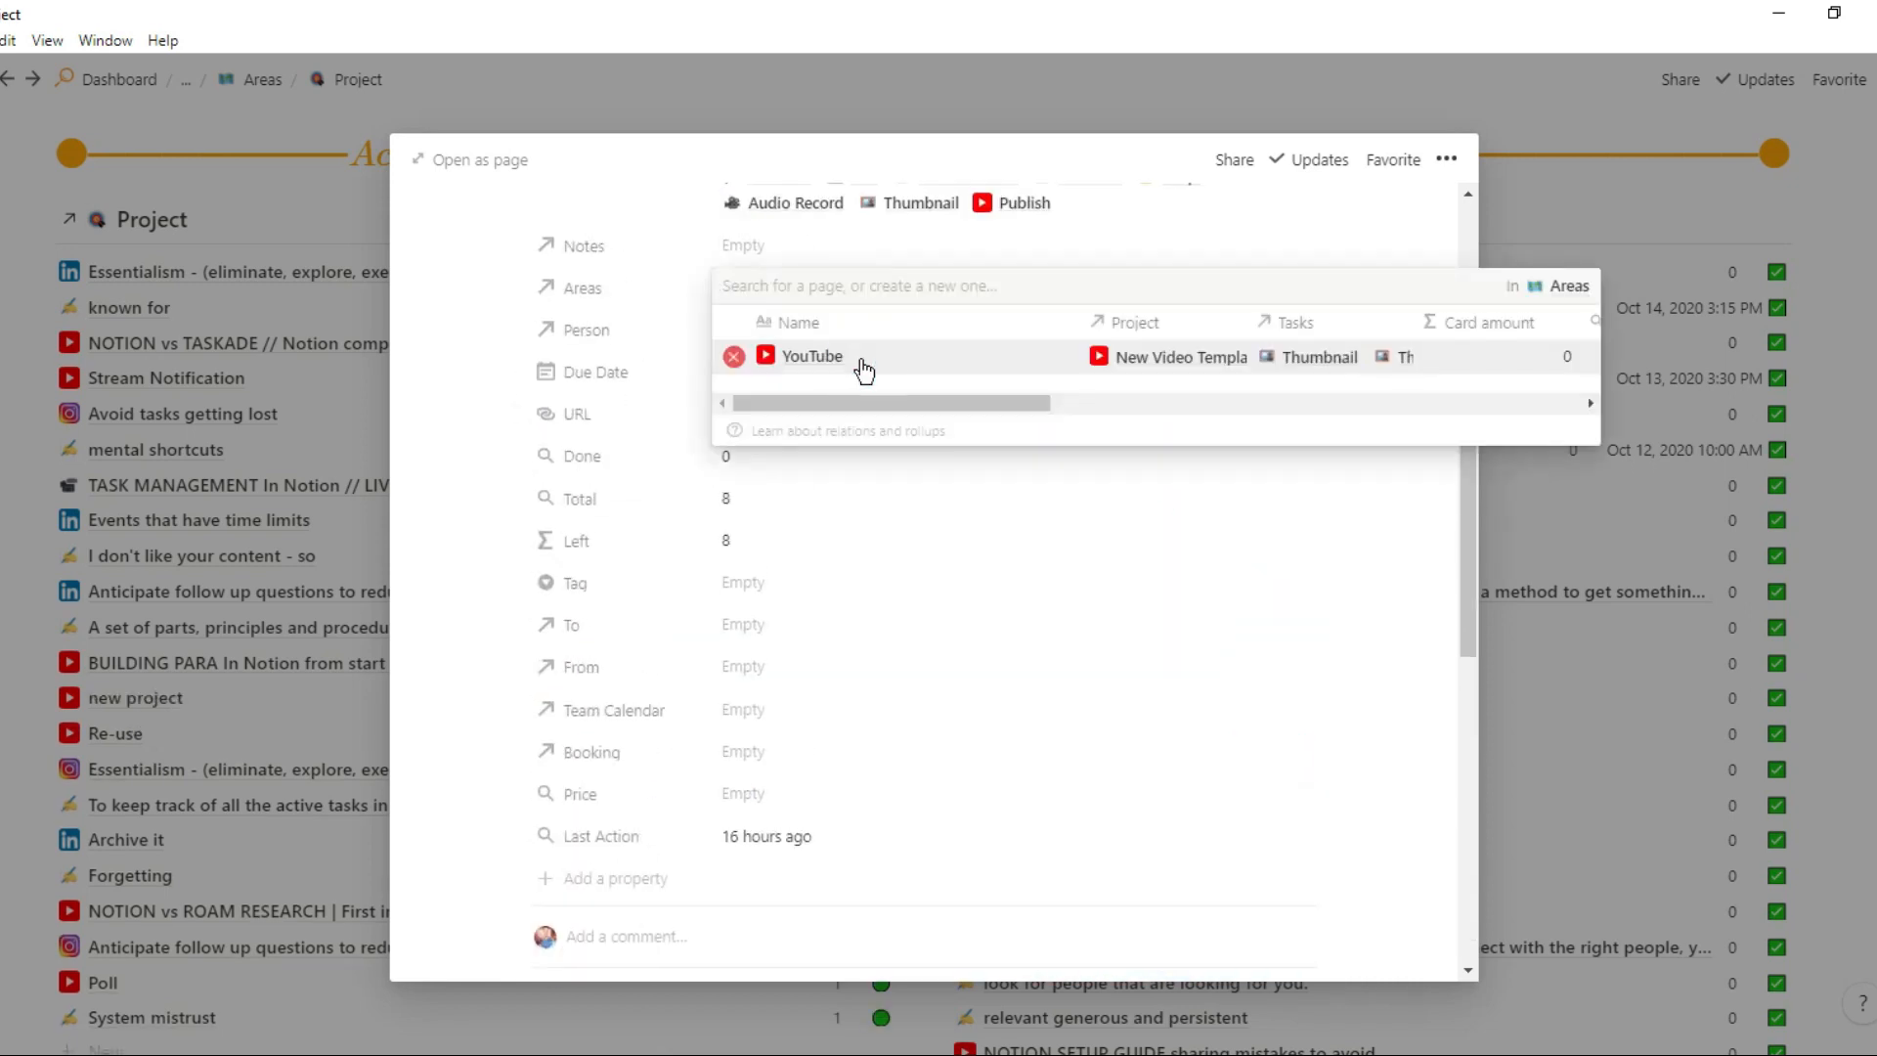
pyautogui.click(811, 357)
pyautogui.scroll(-10, 932, 734)
pyautogui.scroll(-8, 931, 733)
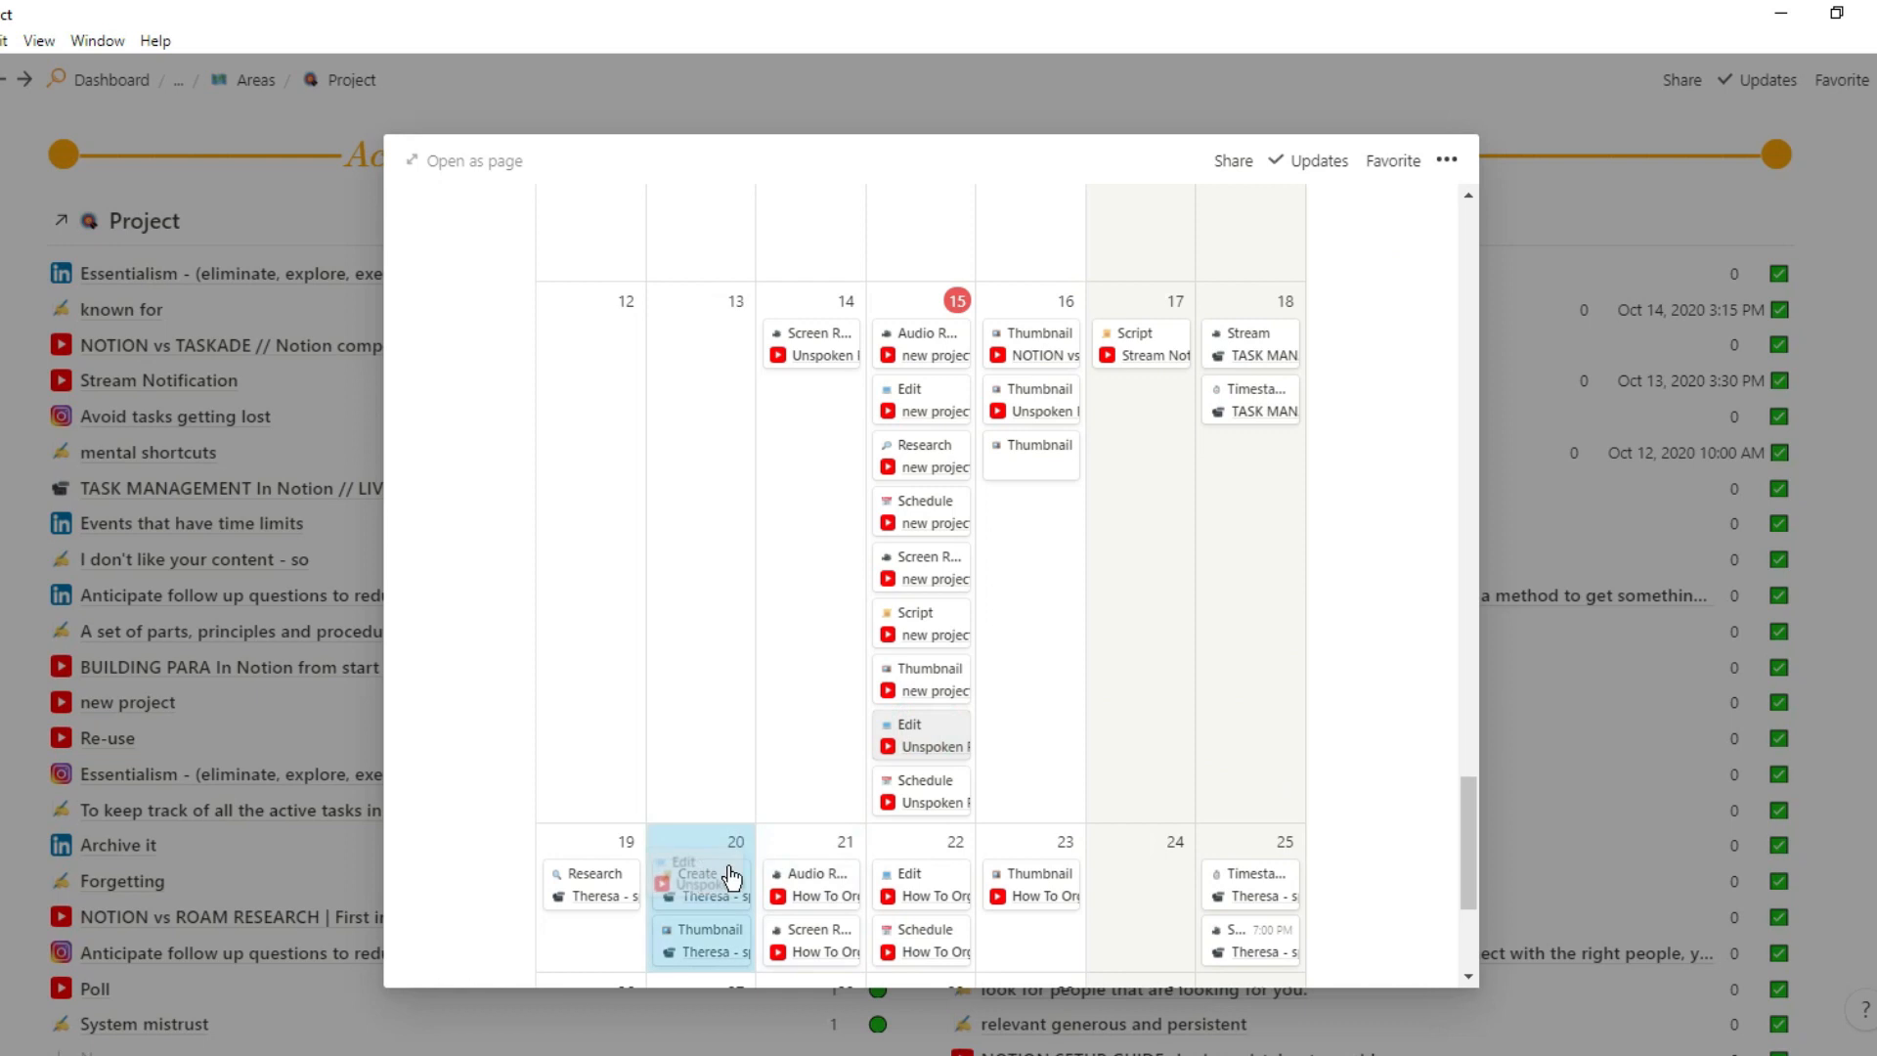